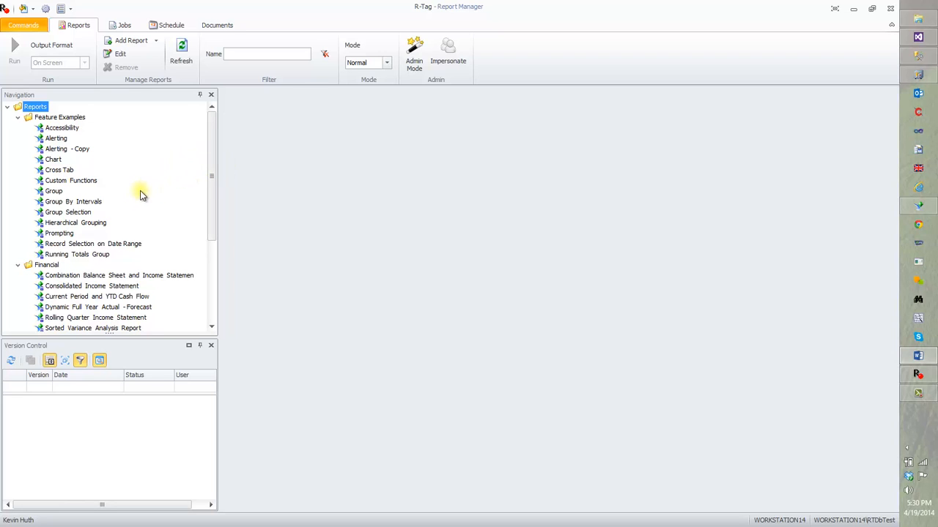
Check out the Accessibility report from the Feature Examples folder and open it in the designer
left_click(66, 128)
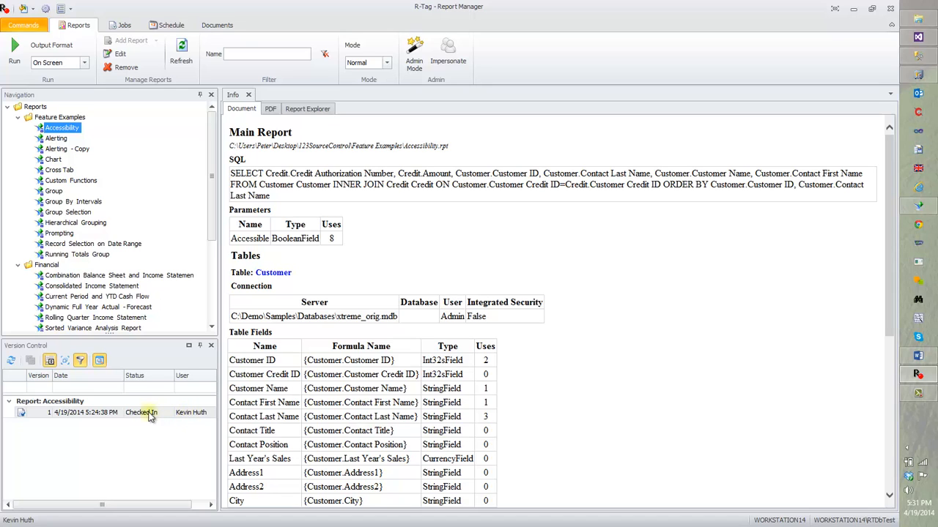
right_click(66, 129)
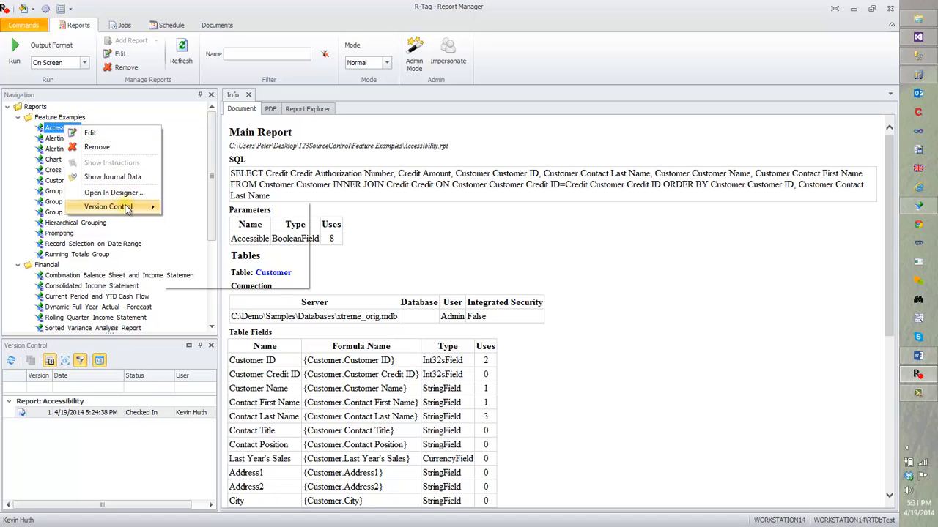
mouse_move(128, 209)
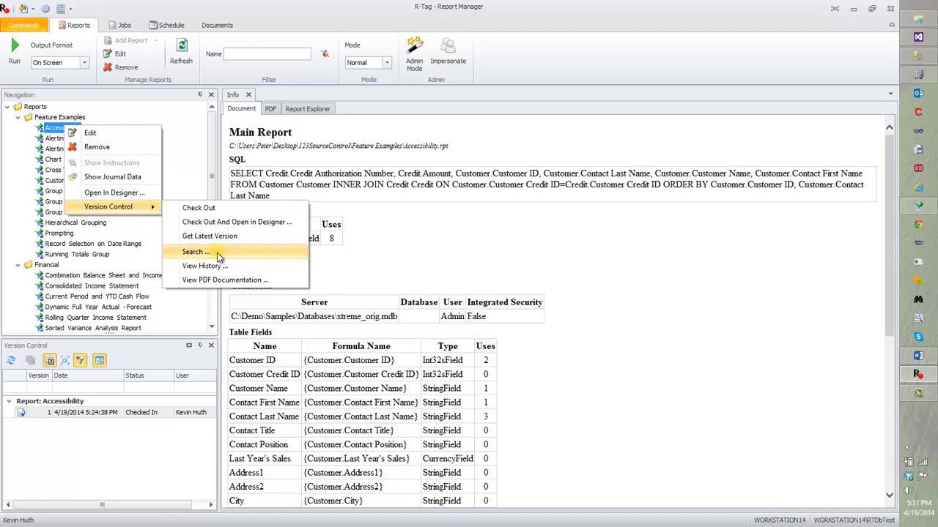
left_click(245, 223)
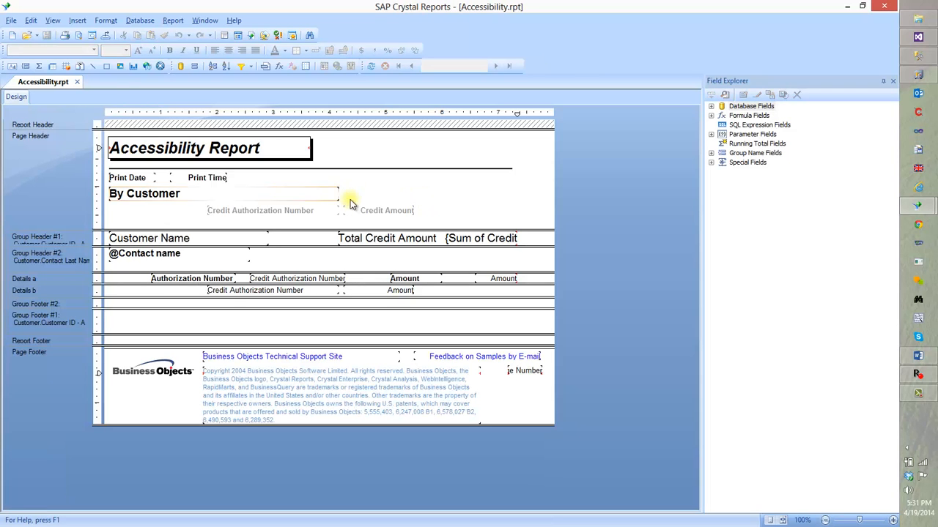
Widen the Accessibility Report title box in the page header to about 7.2 inches and give it a yellow background
left_click(309, 148)
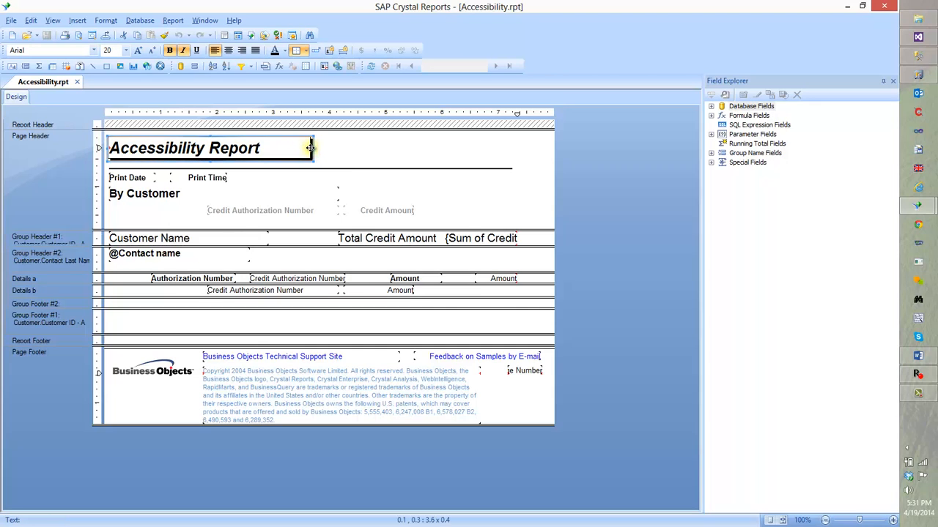
left_click_drag(312, 148, 508, 147)
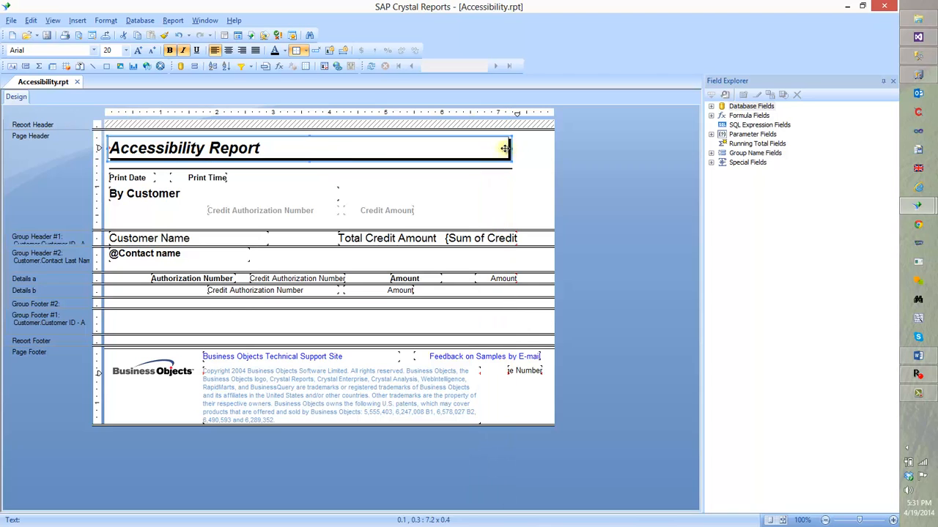
right_click(366, 154)
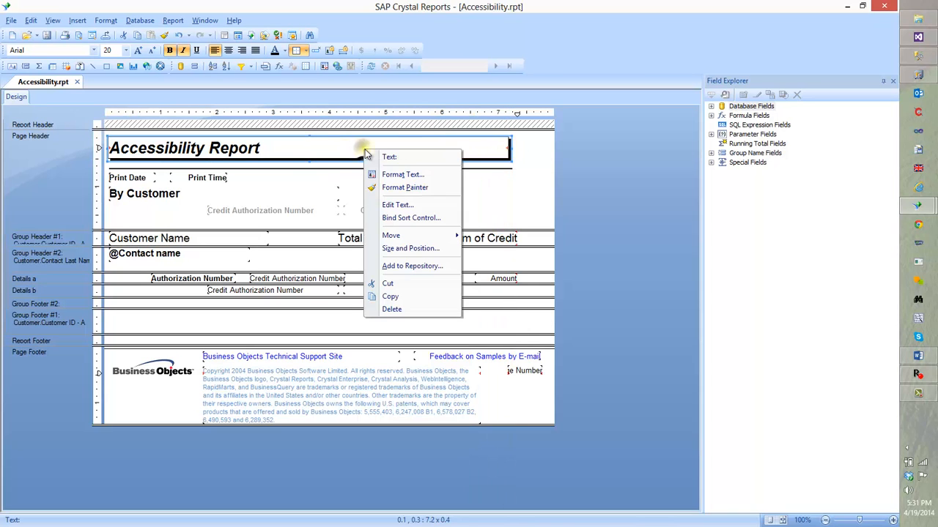
left_click(395, 174)
left_click(369, 129)
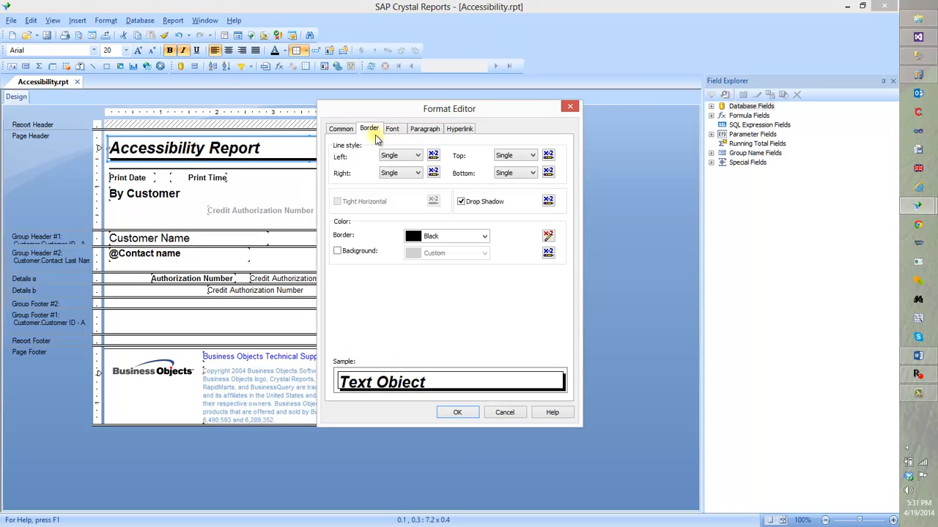
left_click(367, 253)
left_click(439, 254)
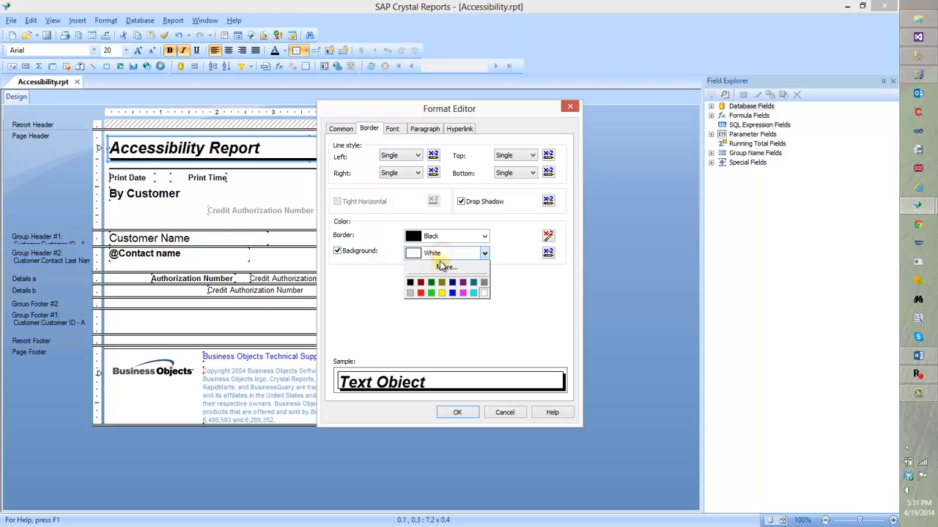
left_click(441, 292)
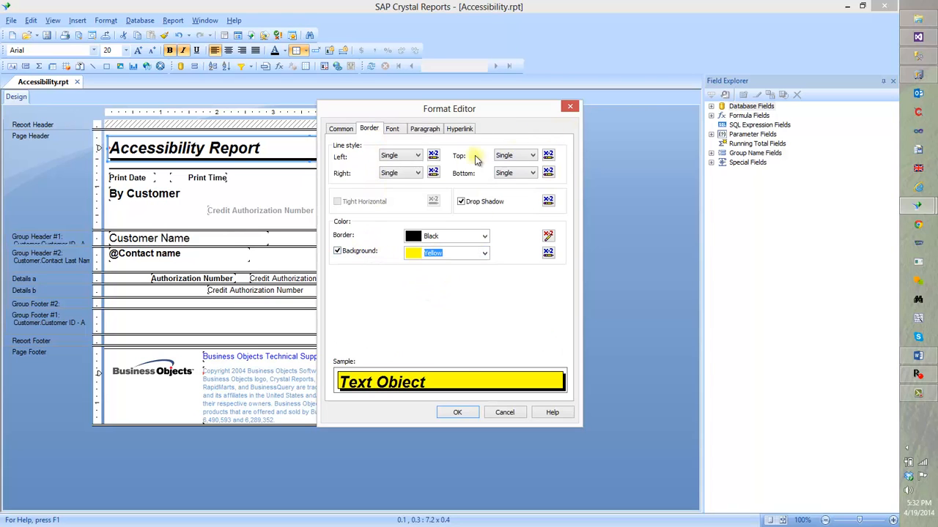
left_click(457, 412)
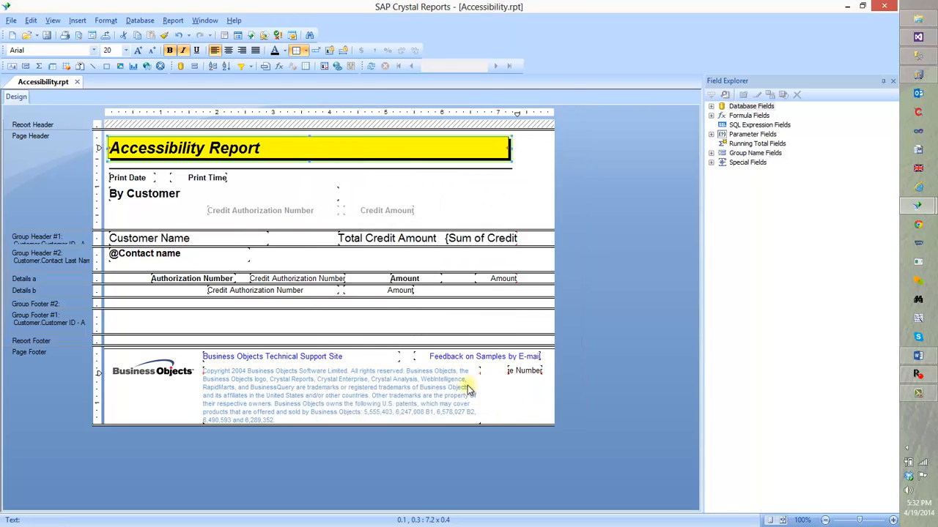
Apply the strikeout font effect to the Credit Authorization Number field in the Details b section
left_click(300, 291)
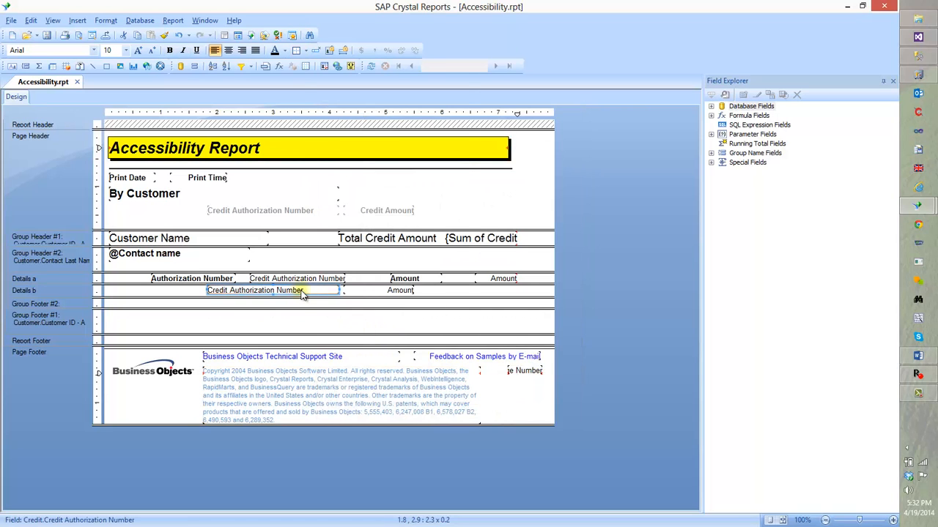
right_click(301, 290)
left_click(339, 91)
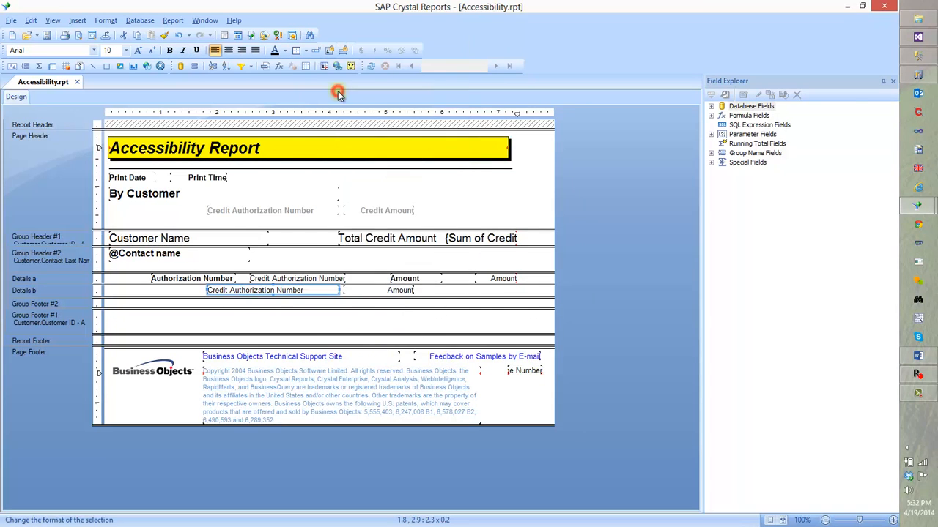
left_click(392, 128)
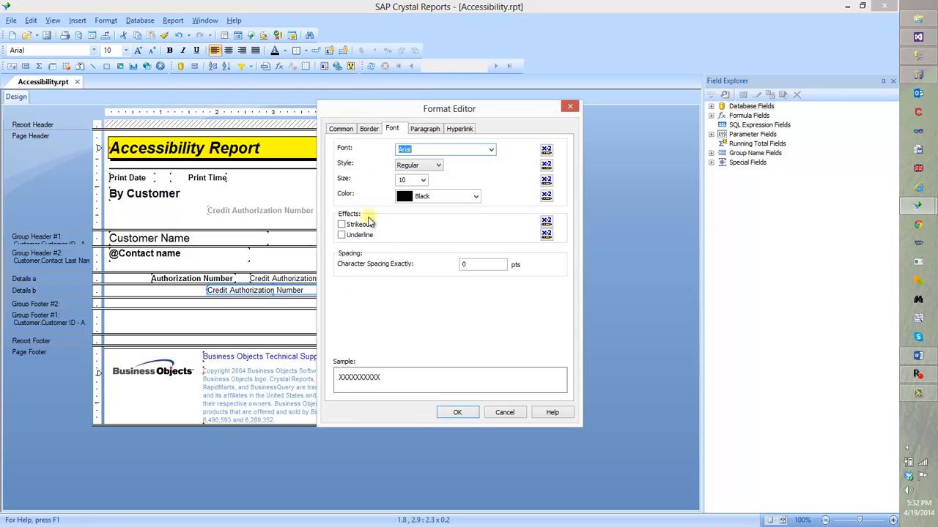
left_click(366, 226)
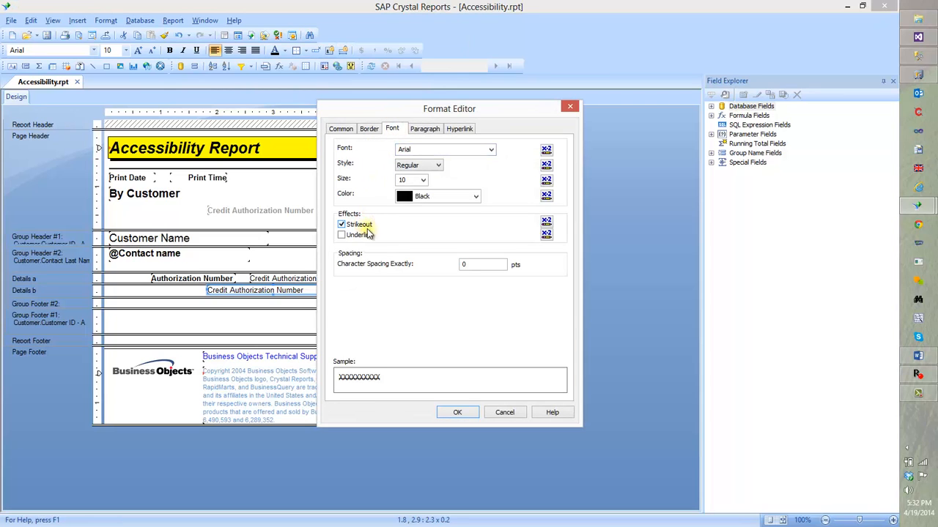
left_click(466, 412)
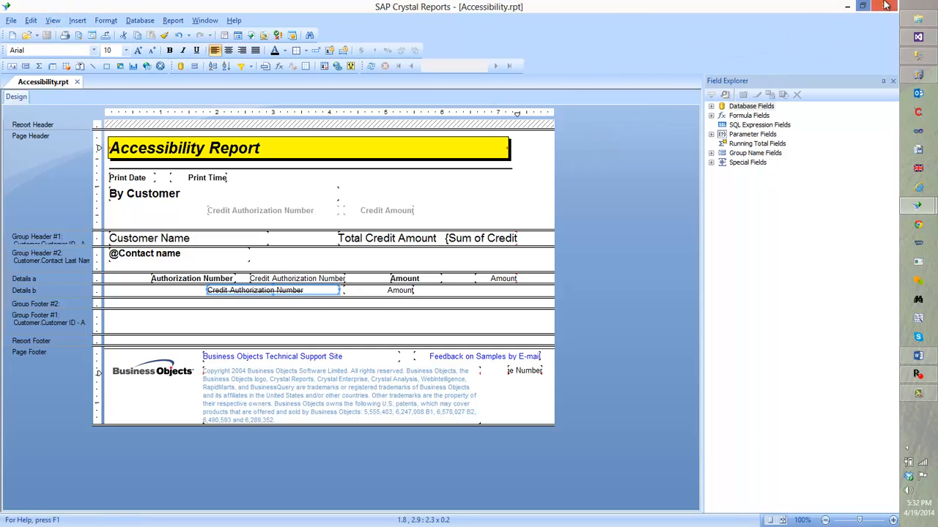
Close the report designer and check in the edited Accessibility report in the R-Tag Report Manager
left_click(884, 5)
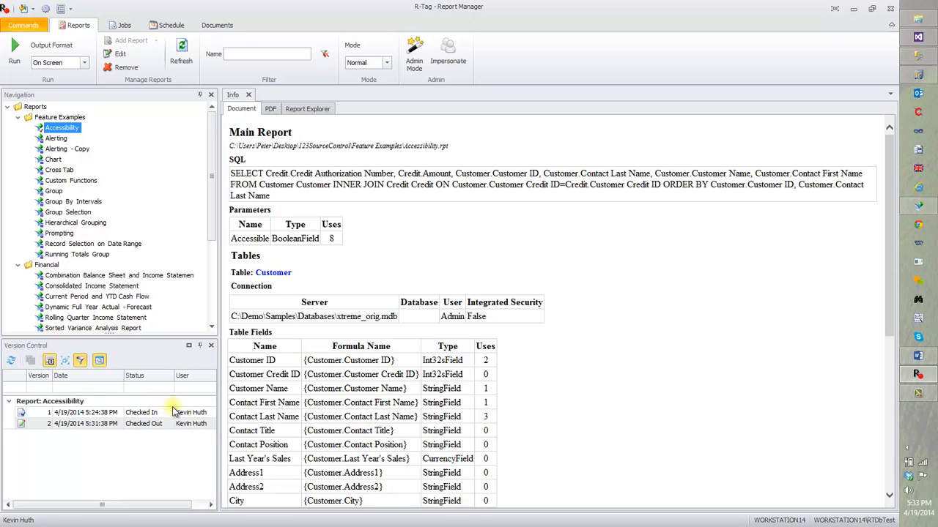
right_click(66, 131)
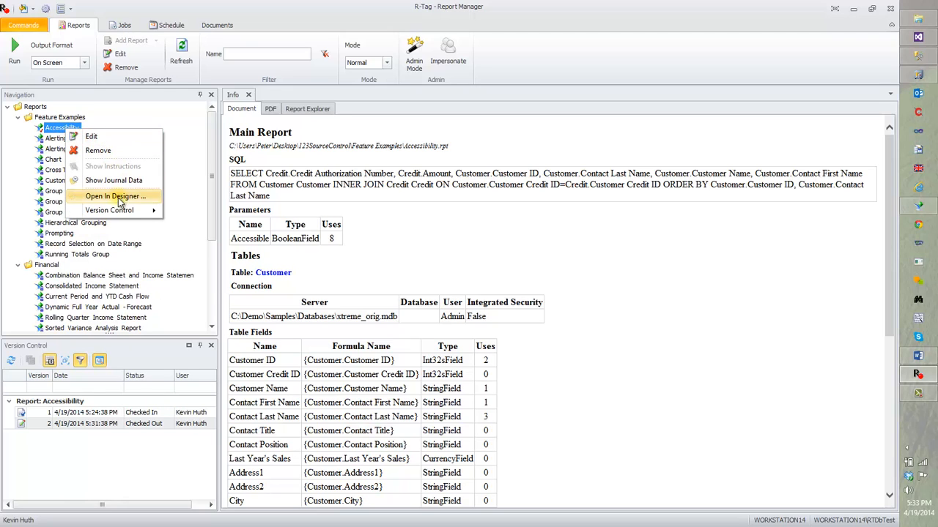
mouse_move(118, 211)
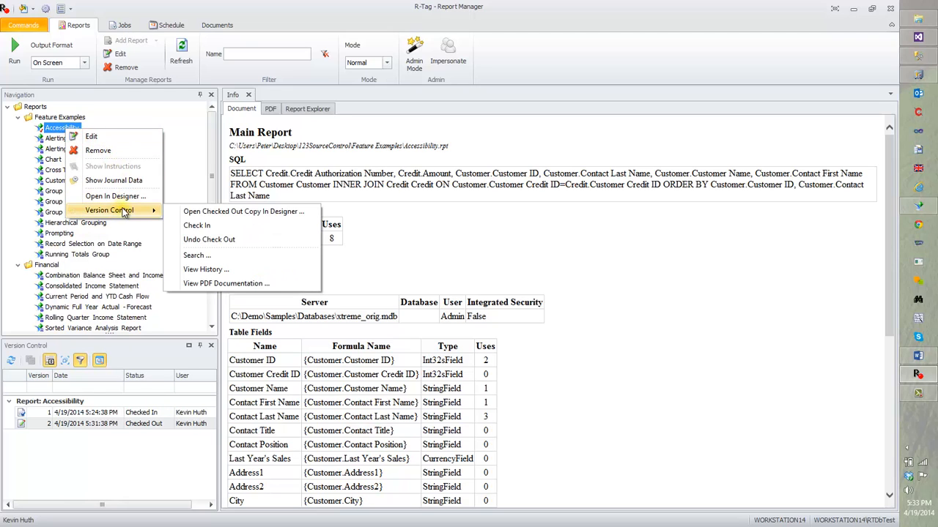
left_click(229, 230)
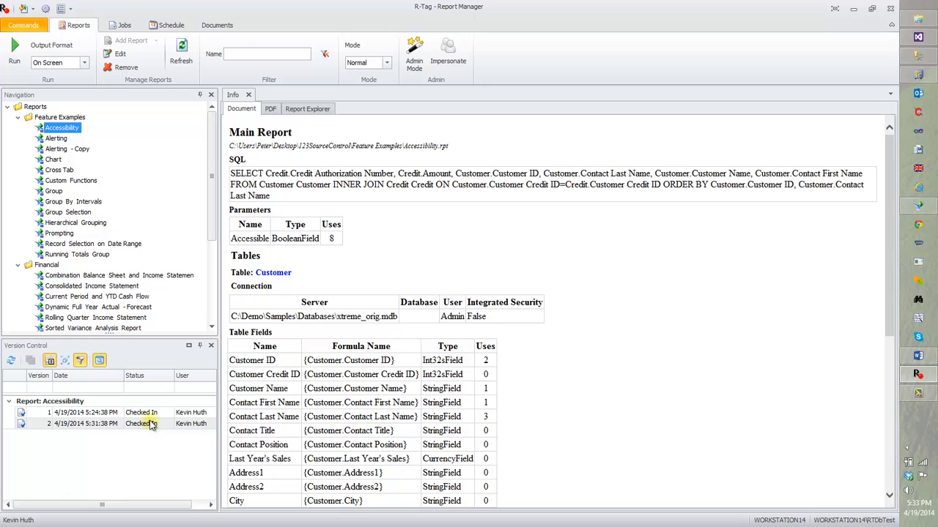
Compare versions 1 and 2 of the Accessibility report
left_click(148, 414)
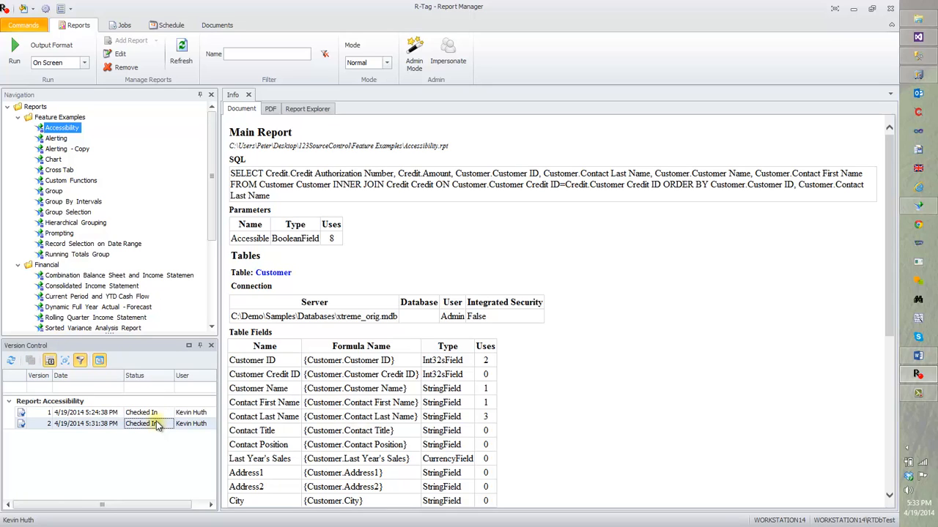
left_click(153, 415)
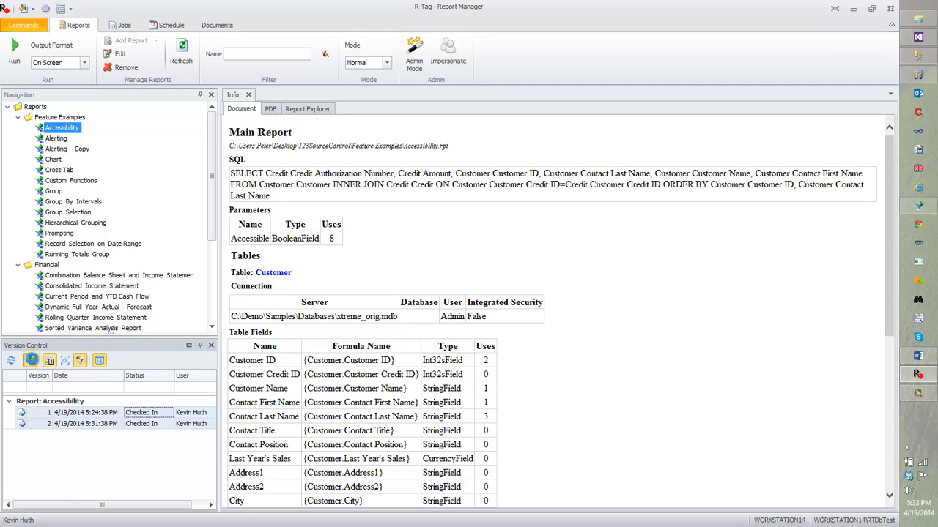
left_click(31, 361)
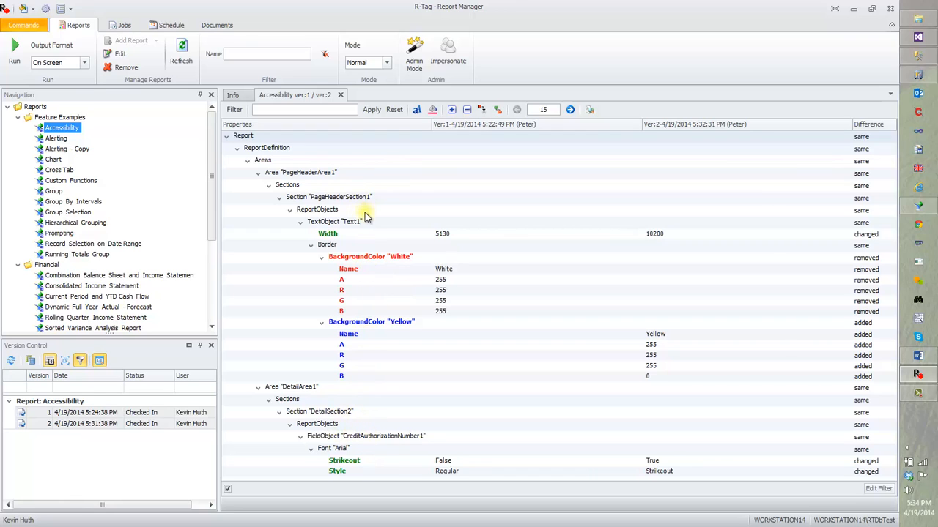
Highlight the differences with background colors and show the equal properties in the comparison as well
left_click(433, 110)
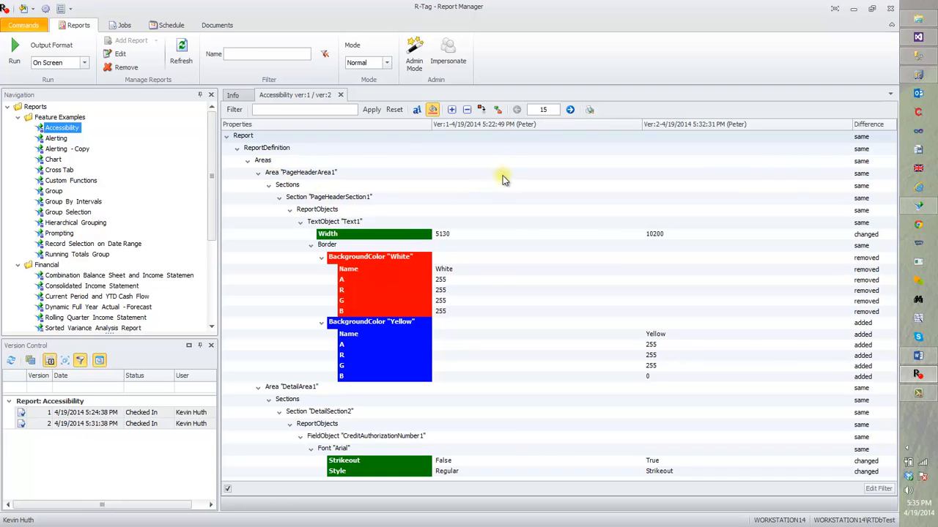
left_click(497, 112)
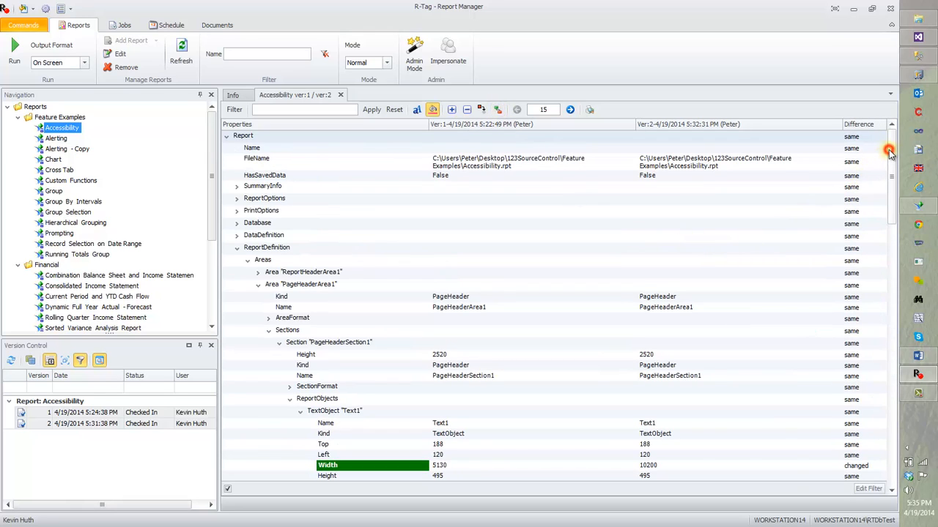
Examine the full property comparison from SummaryInfo and ReportOptions down to the title's width and background color
left_click(236, 186)
left_click(237, 187)
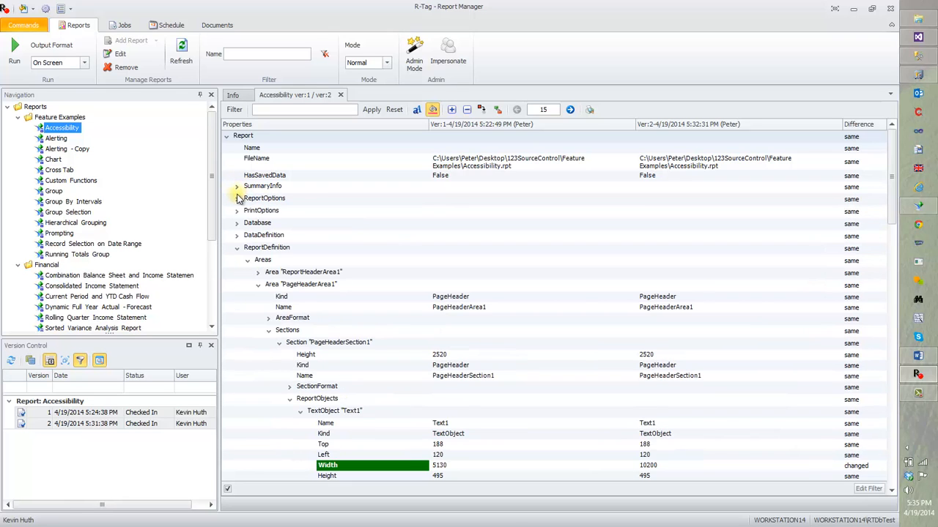
left_click(237, 199)
left_click(237, 199)
scroll(323, 229, "down", 2)
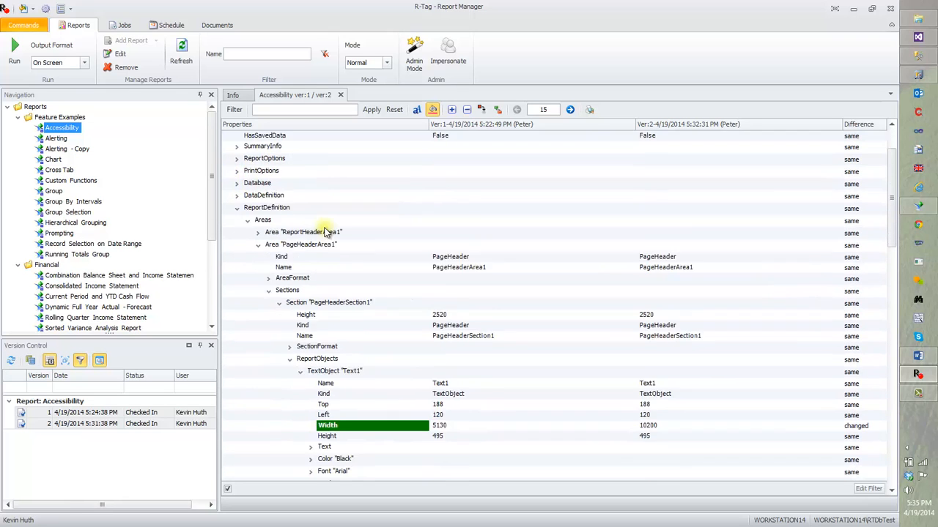
scroll(356, 320, "down", 2)
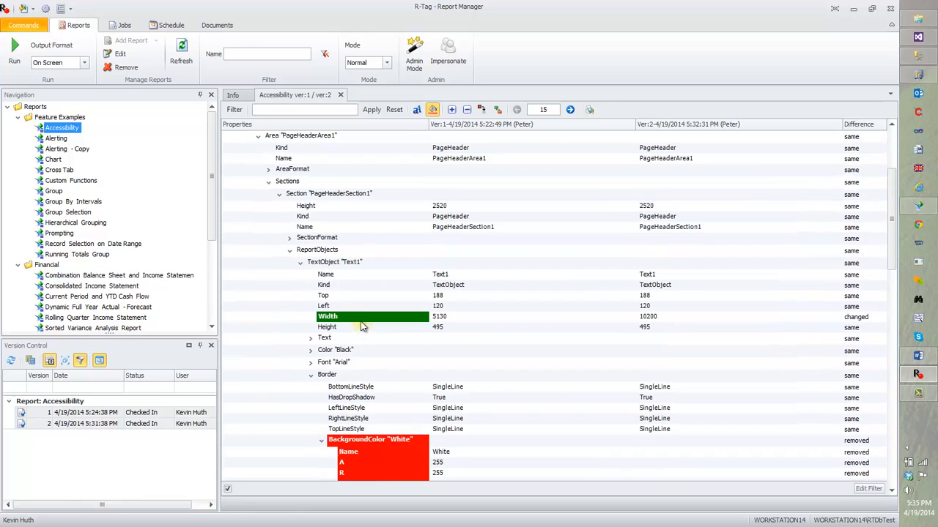
scroll(388, 334, "down", 4)
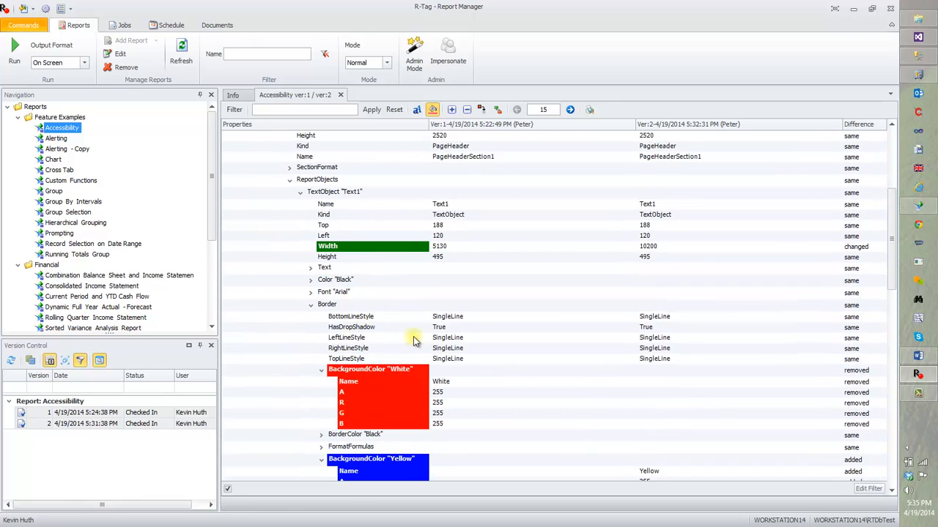
scroll(399, 333, "down", 5)
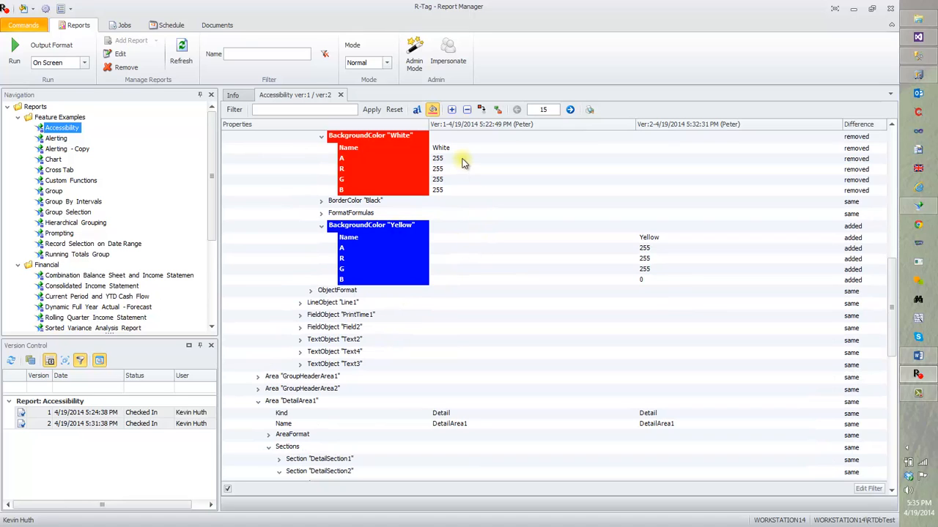
Go through the version differences one by one, moving forward to the yellow BackgroundColor entry and back again
left_click(570, 110)
left_click(570, 110)
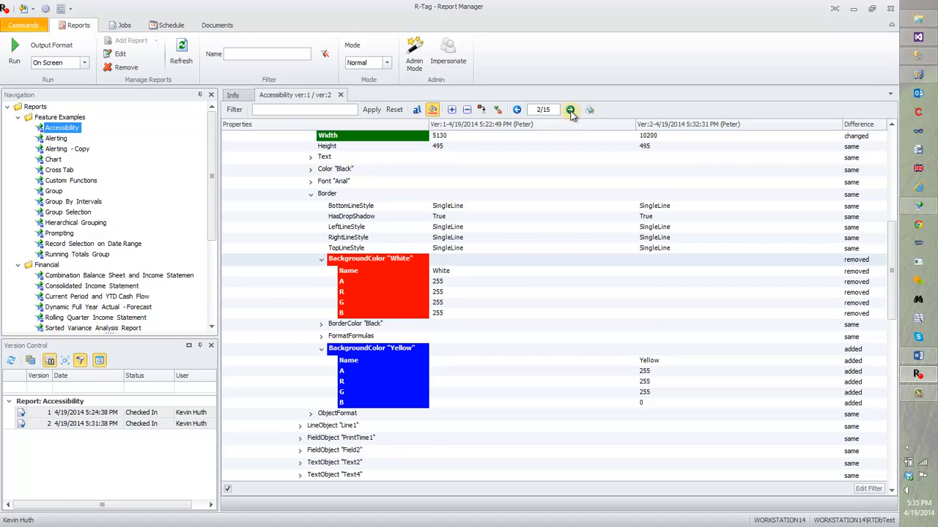
left_click(570, 110)
left_click(570, 110)
left_click(570, 110)
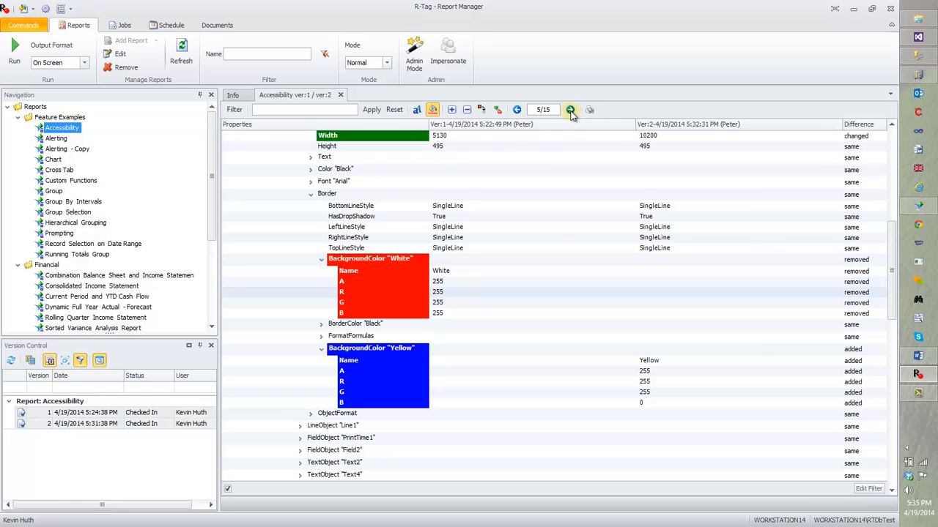
left_click(408, 314)
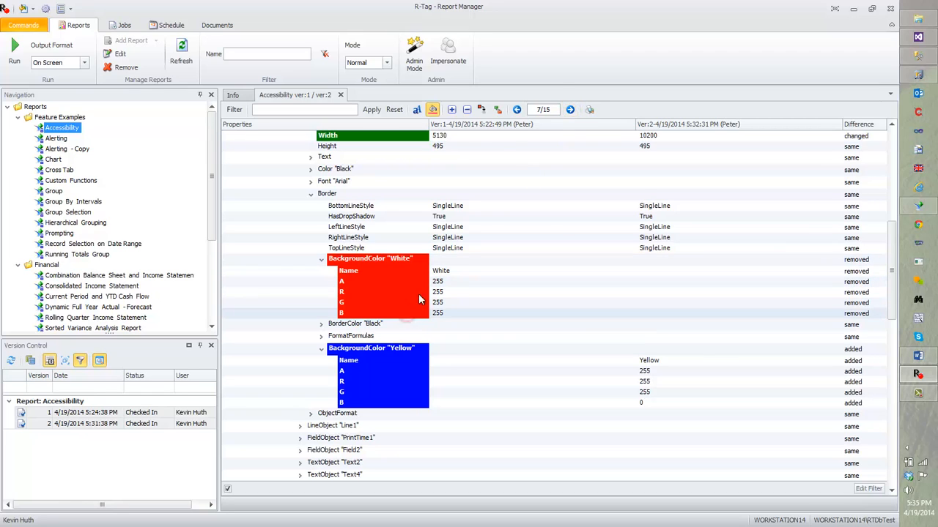
left_click(570, 110)
left_click(570, 109)
left_click(516, 110)
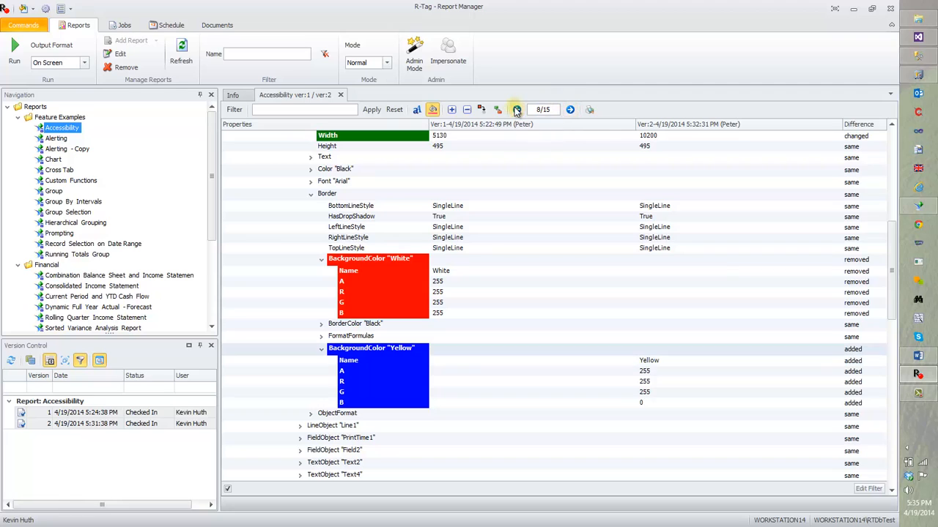
left_click(516, 110)
left_click(516, 110)
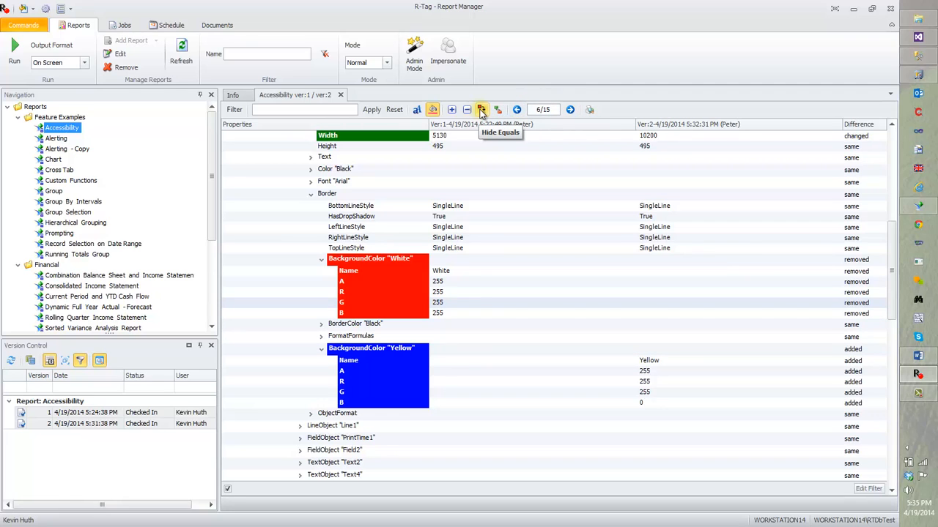
Hide the equal properties in the Accessibility comparison, and expand the complete property tree again to view all properties
left_click(482, 111)
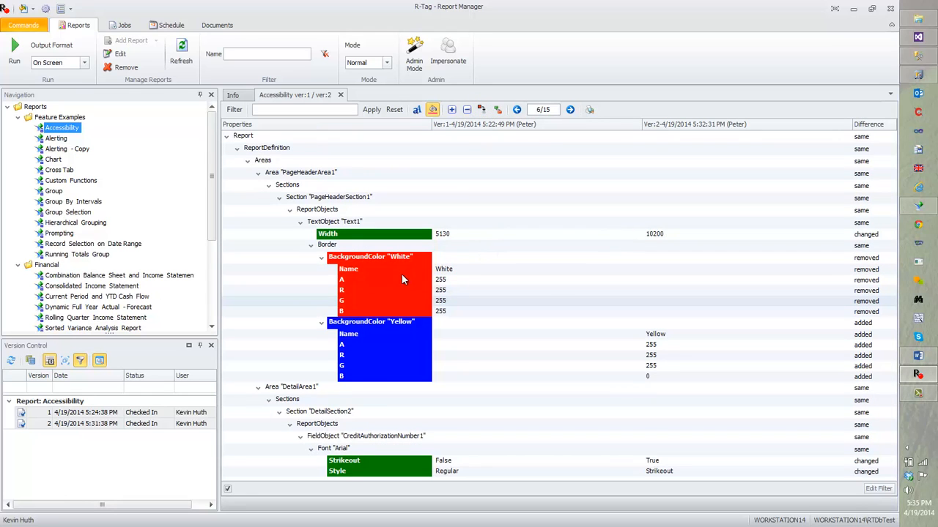
left_click(452, 111)
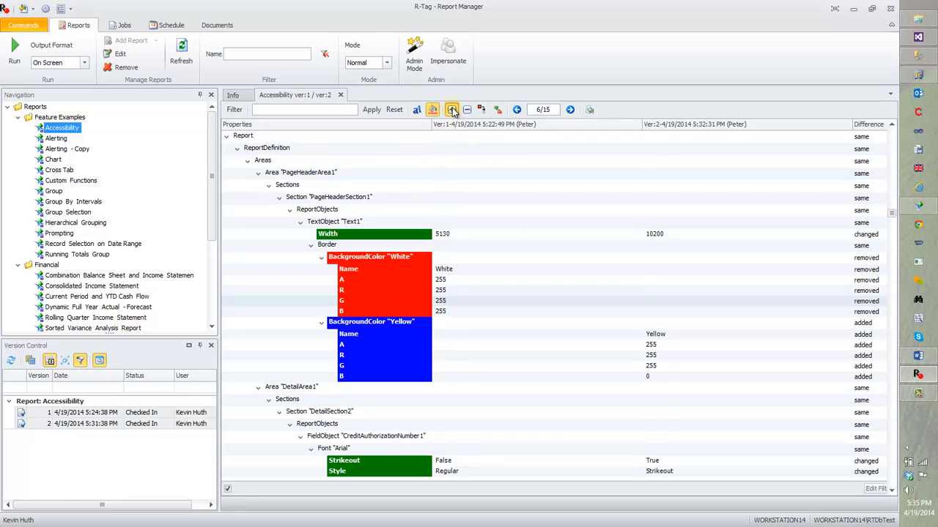
left_click_drag(890, 209, 890, 139)
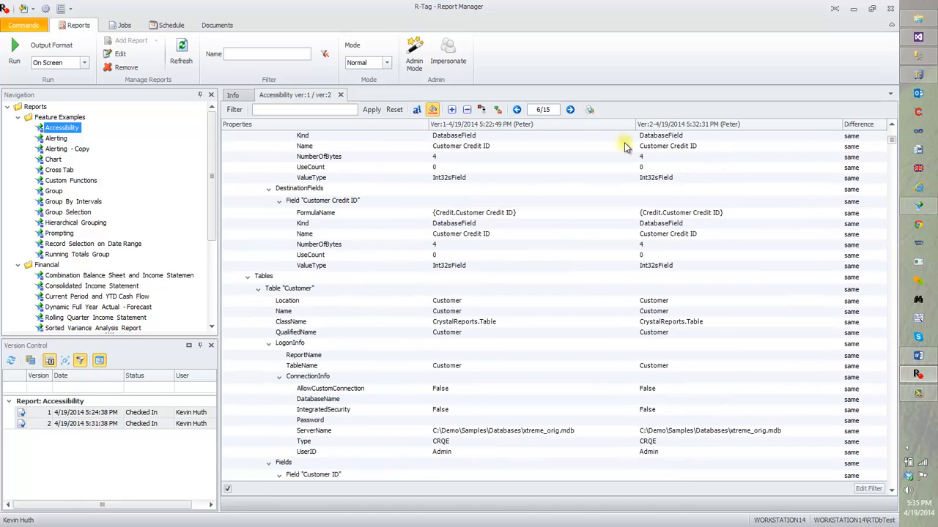
Go forward and back through the differences in the yellow BackgroundColor entry, and collapse the property tree
left_click(570, 110)
left_click(570, 110)
left_click(570, 110)
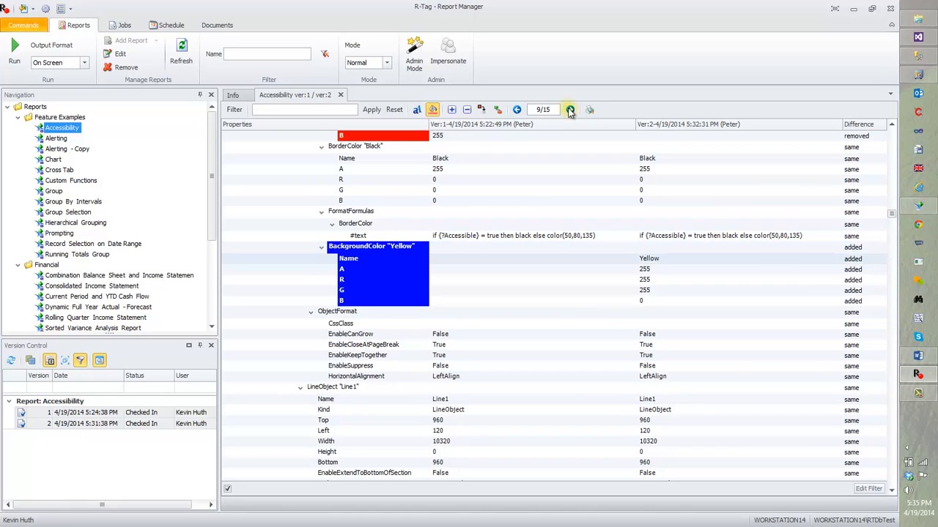
left_click(570, 110)
left_click(570, 110)
left_click(570, 110)
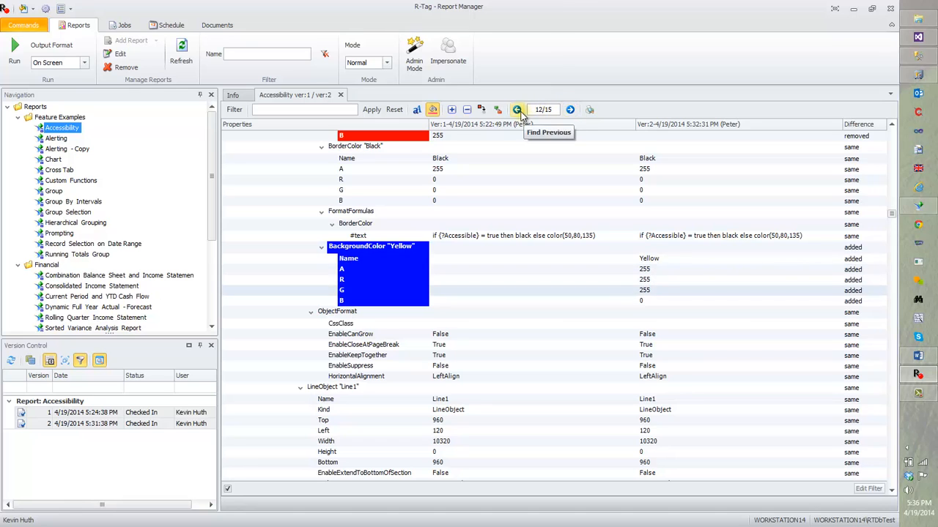
left_click(516, 110)
left_click(516, 110)
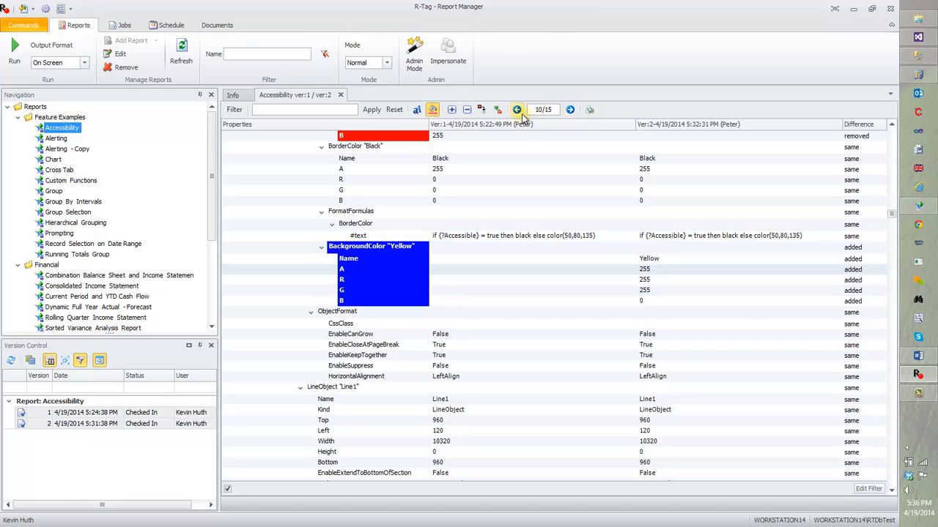
left_click(466, 110)
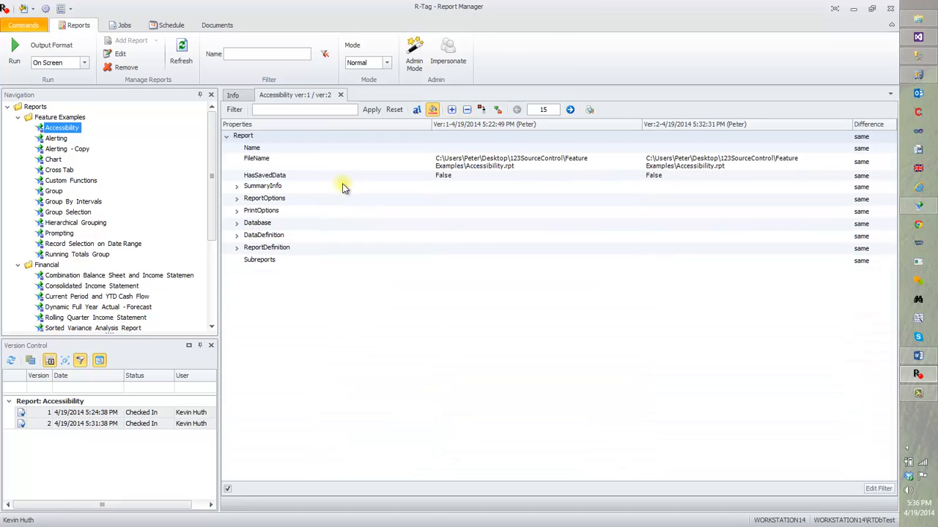
Hide the equal properties and step through the differences from the title's Width to the white BackgroundColor
left_click(482, 110)
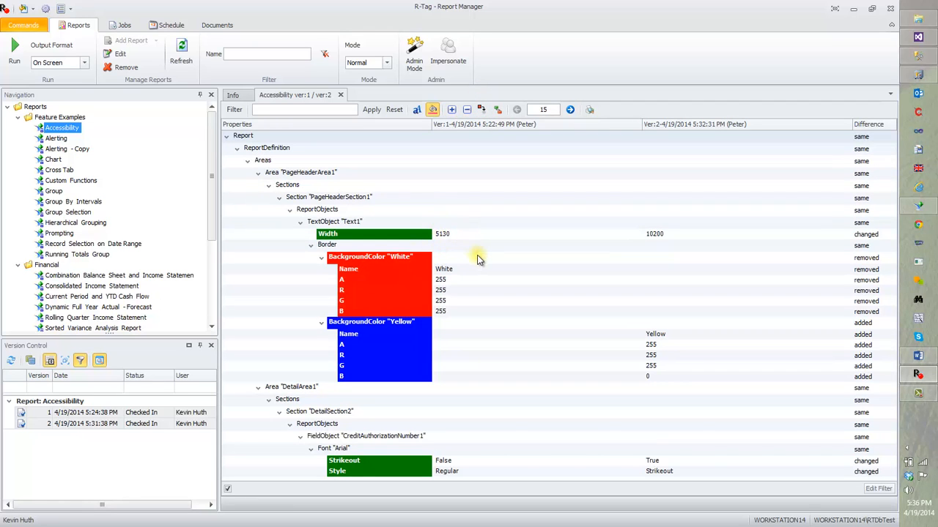
left_click(570, 110)
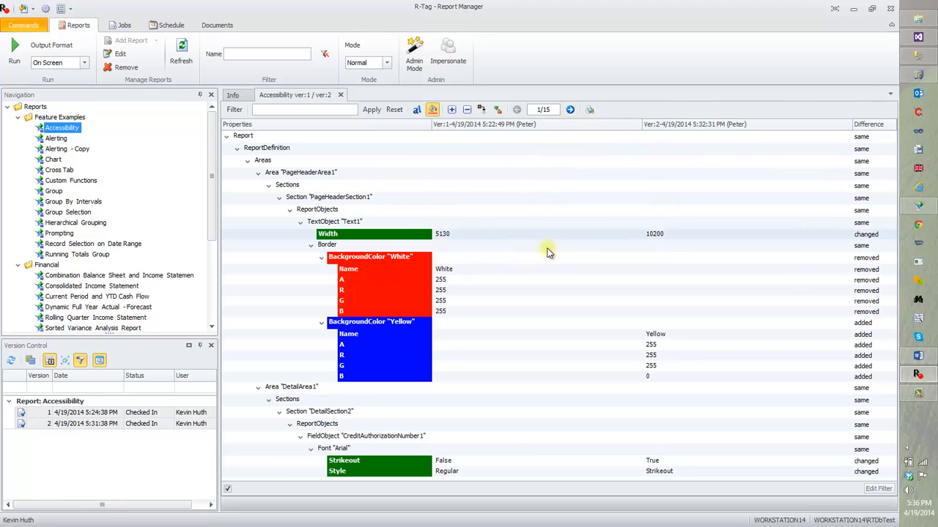
left_click(568, 109)
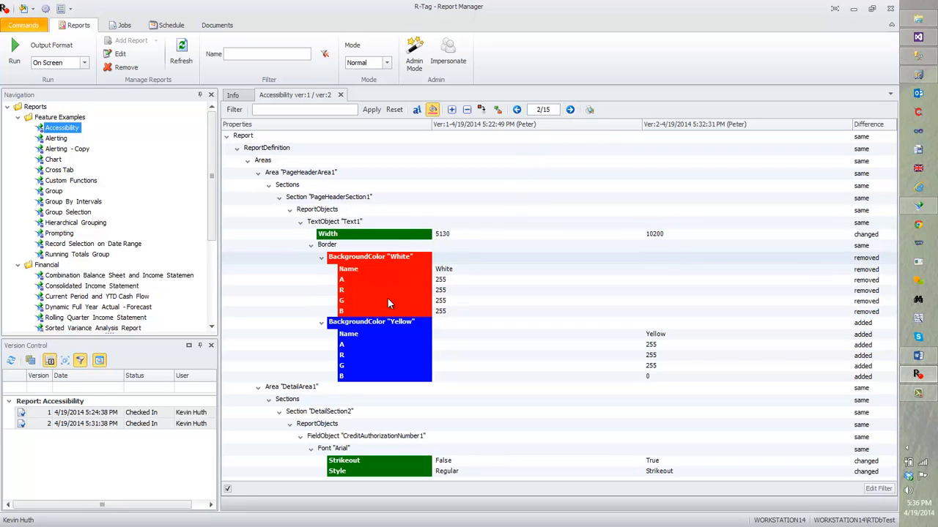
Open version 1 of the Accessibility report in Crystal Reports to view its design, and close it
left_click(149, 413)
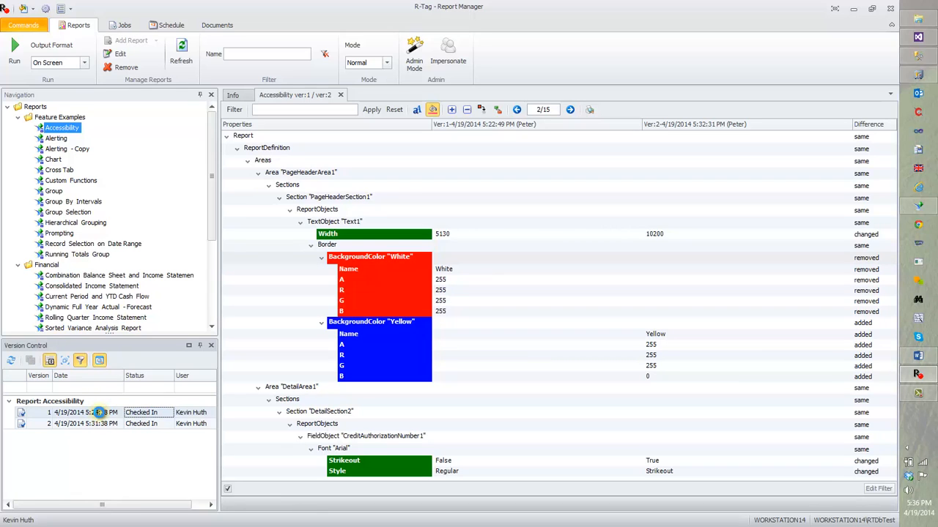
left_click(100, 414)
double_click(102, 414)
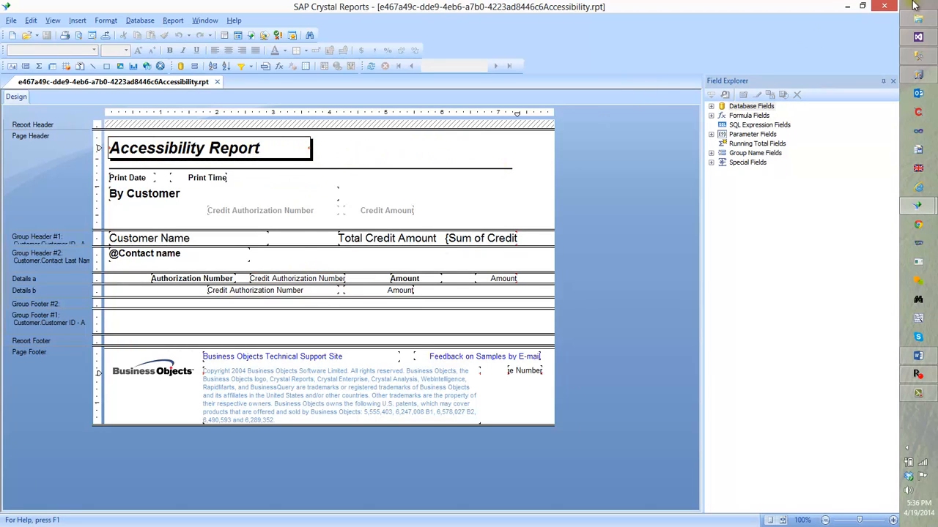
left_click(887, 8)
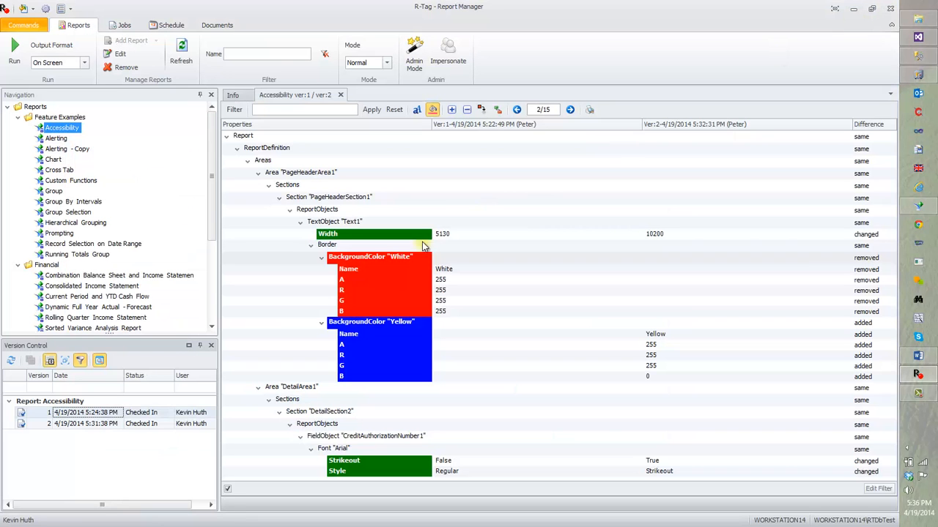
Open version 2 of the Accessibility report in Crystal Reports, close it, and select both versions in the history
left_click(91, 426)
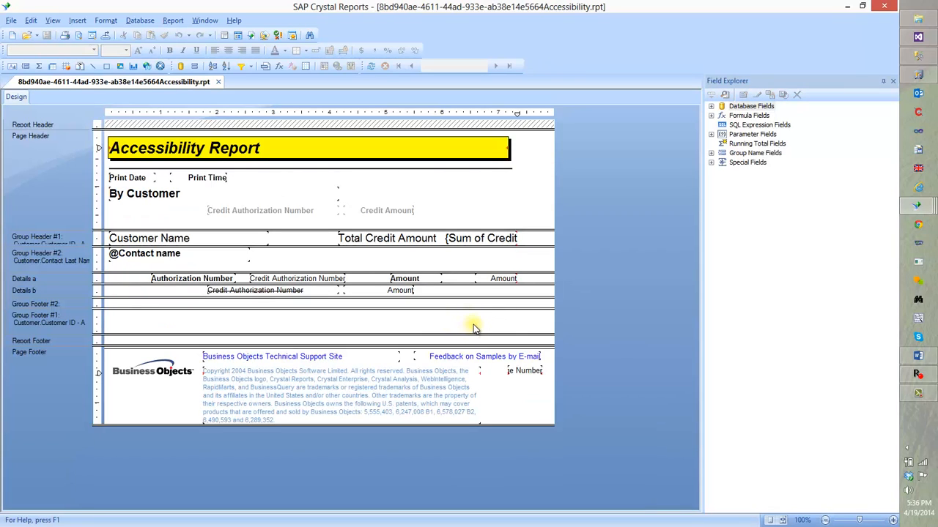
left_click(883, 9)
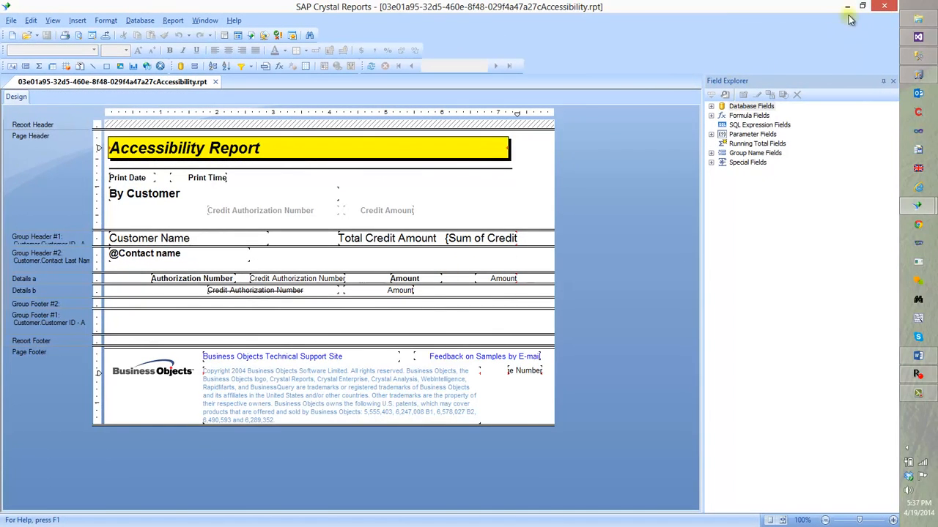
left_click(886, 7)
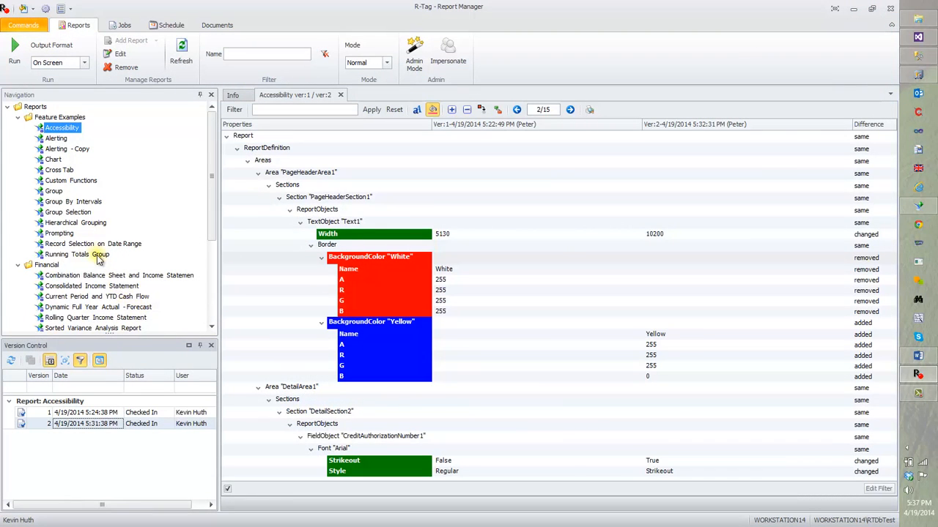
left_click(110, 414)
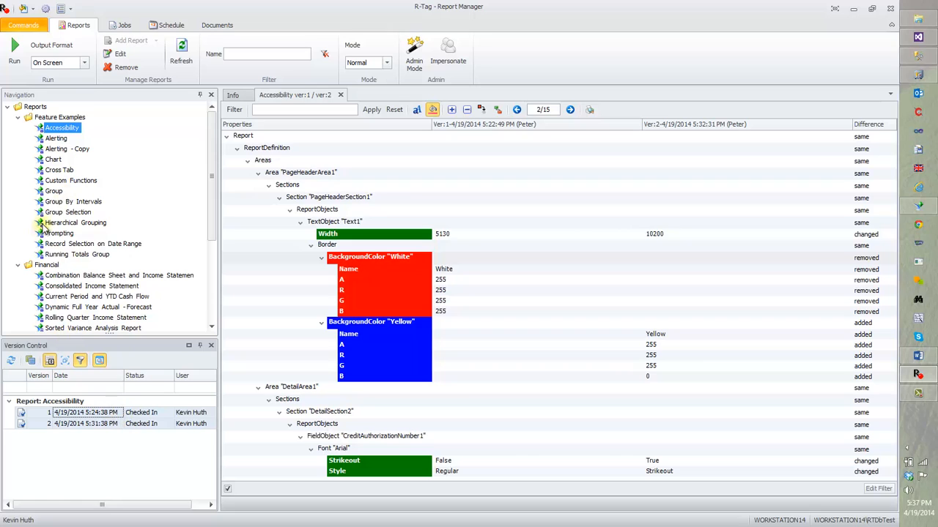
View the version history for the entire Reports folder
left_click(63, 138)
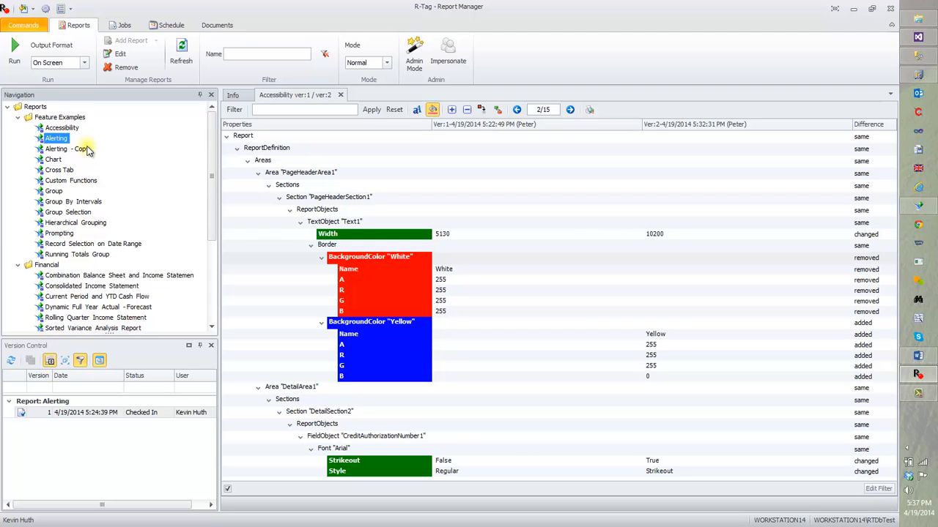
left_click(35, 108)
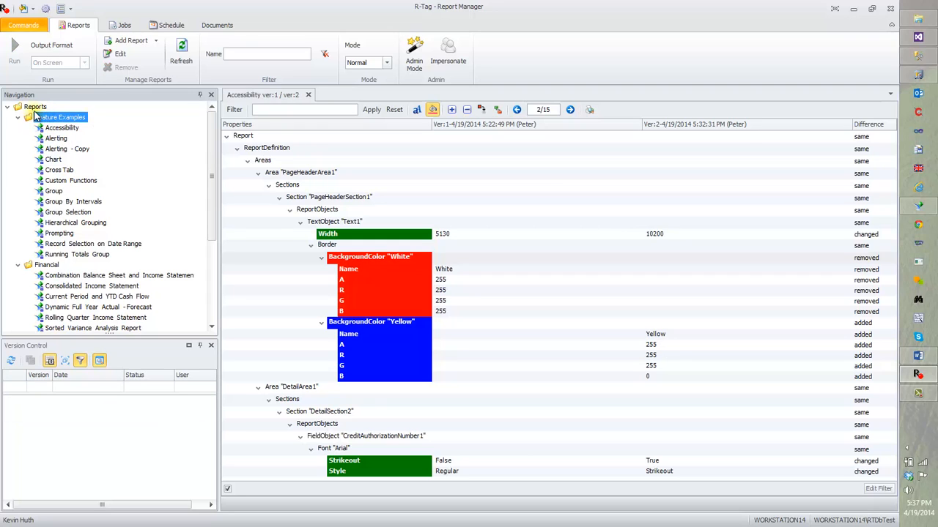
right_click(44, 110)
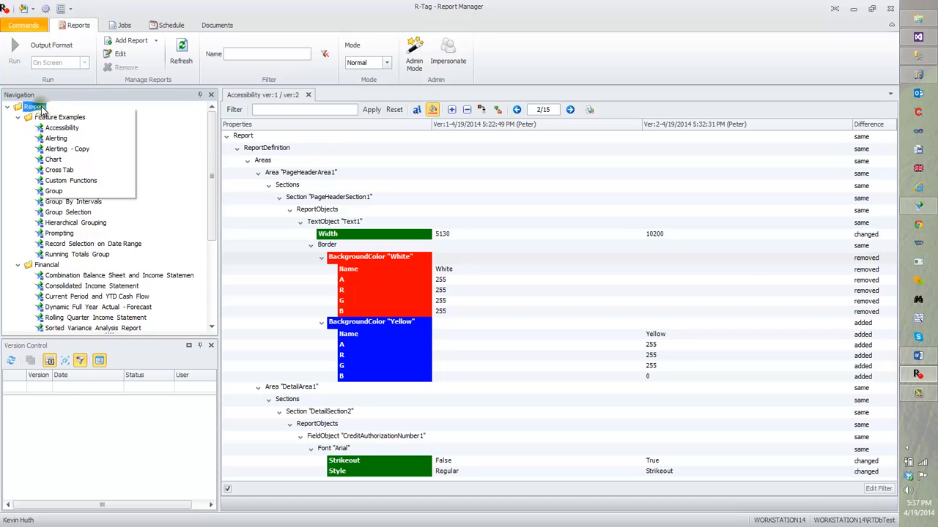
mouse_move(123, 191)
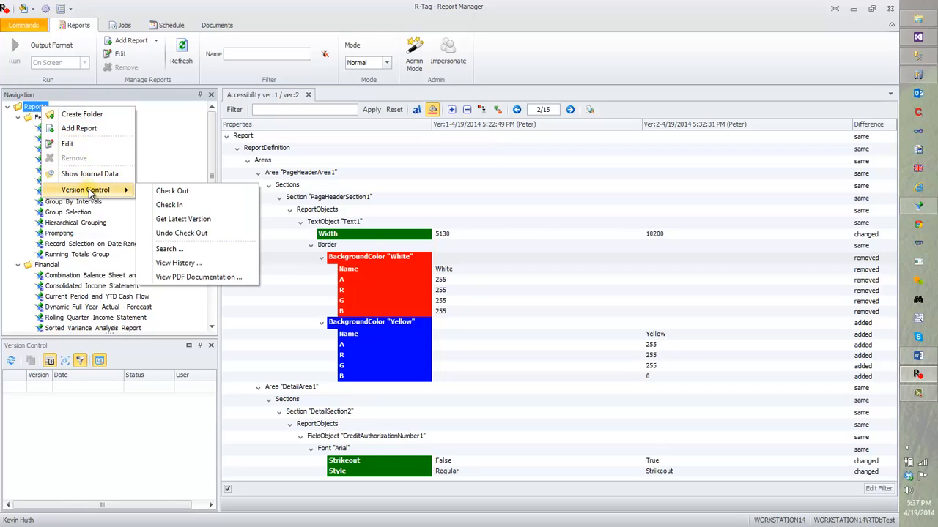
left_click(178, 263)
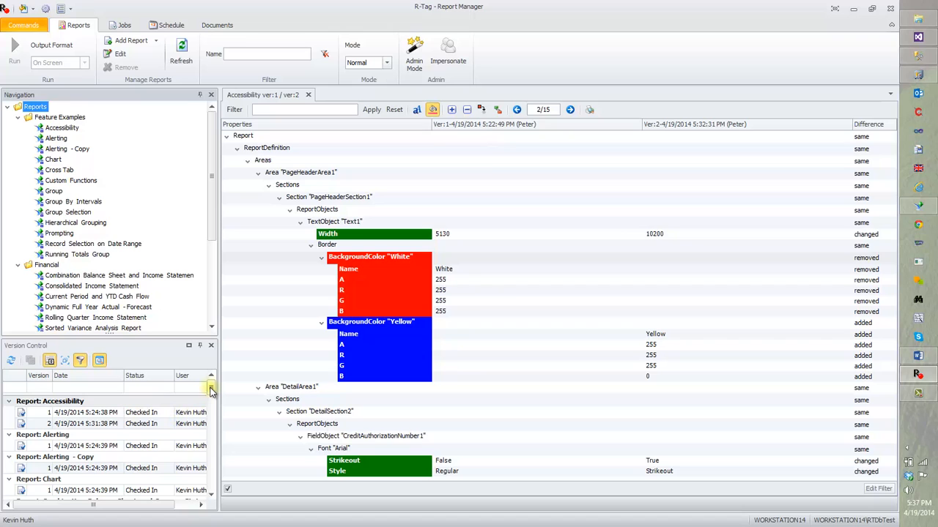
left_click_drag(210, 391, 211, 394)
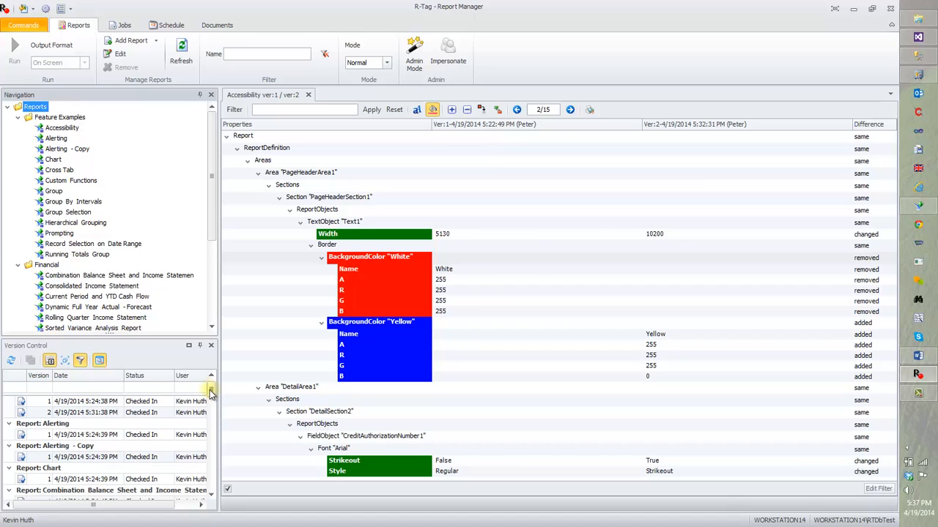
Compare version 1 of the Alerting report with version 1 of Alerting - Copy
left_click(91, 436)
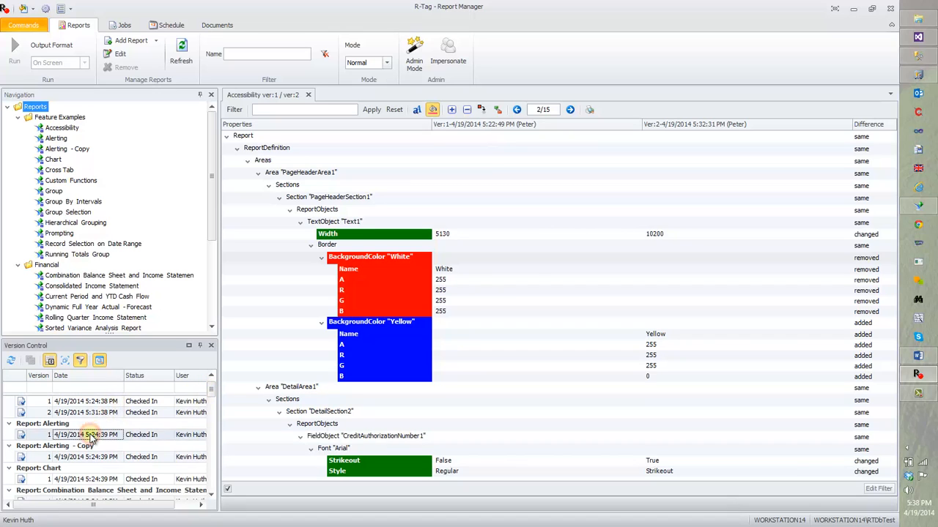
left_click(126, 459)
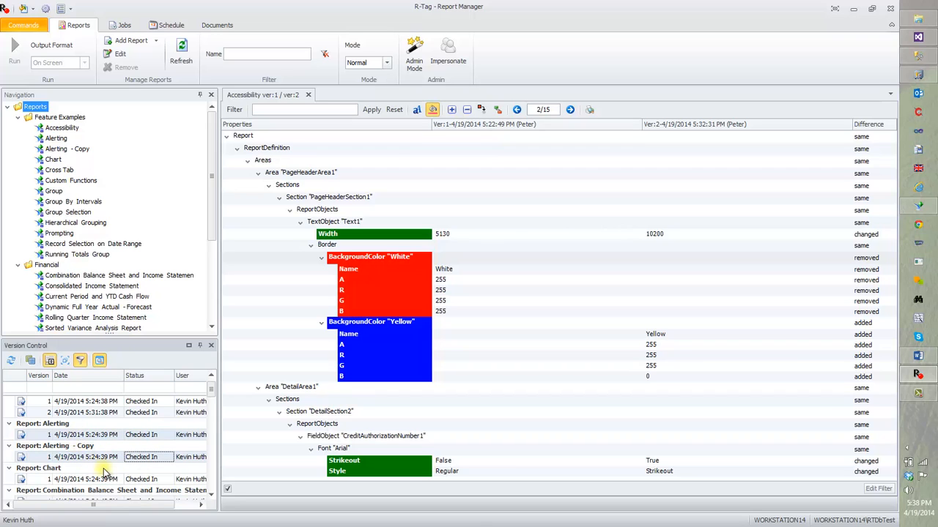
left_click(32, 361)
left_click(30, 361)
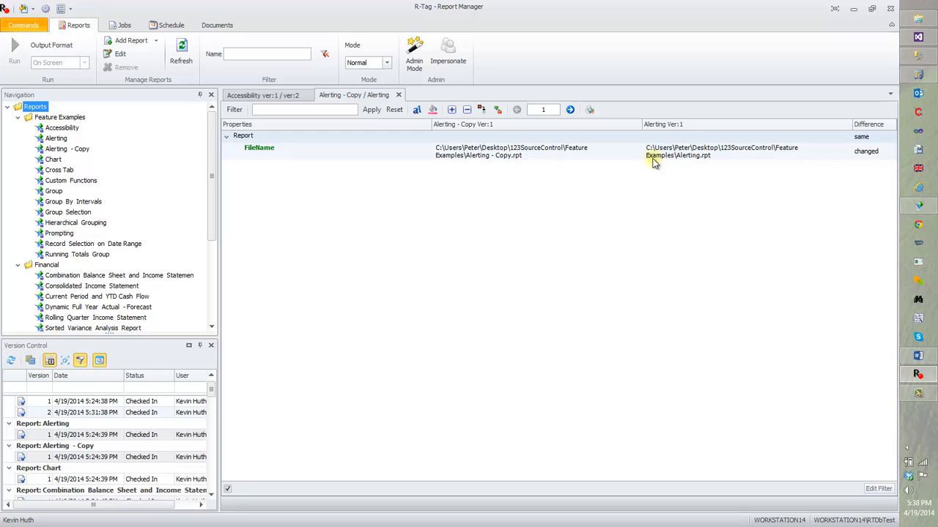
Try background highlighting and full expansion on the Alerting comparison, and collapse the tree to go to the FileName difference
left_click(433, 110)
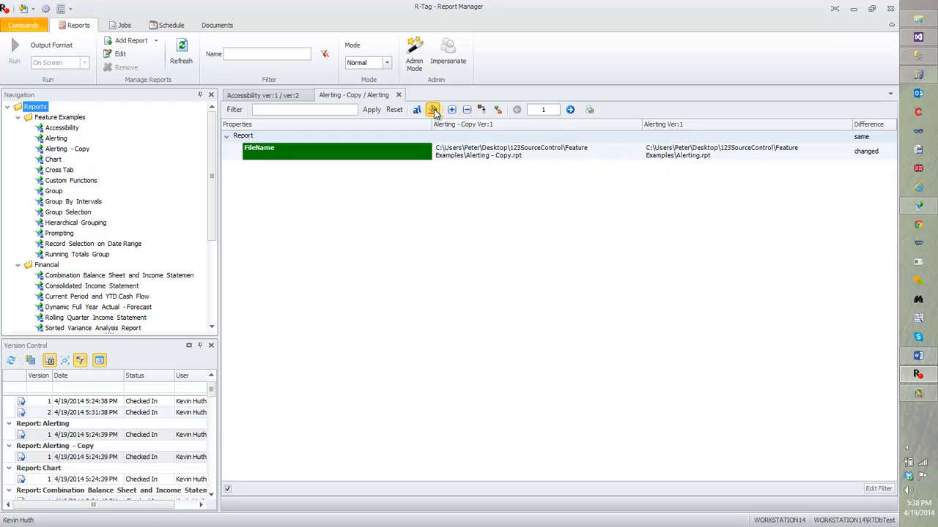
left_click(433, 111)
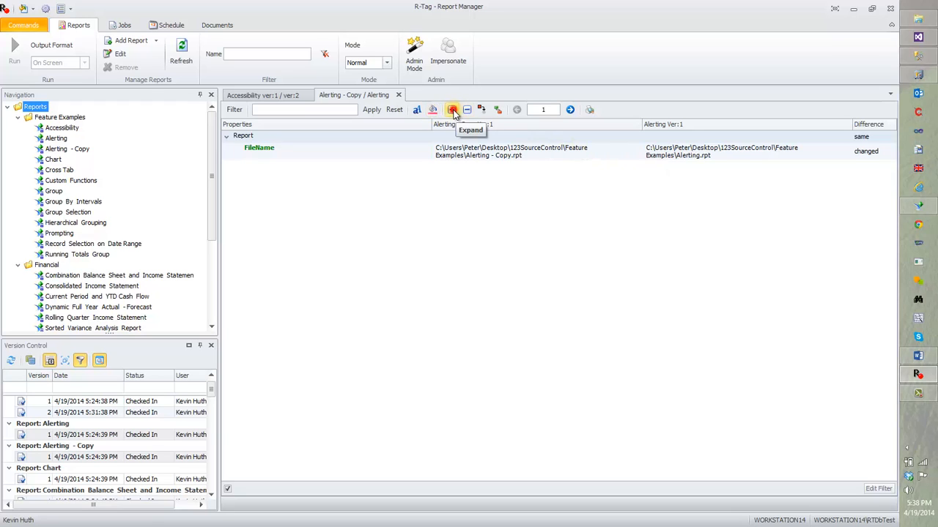
left_click(452, 110)
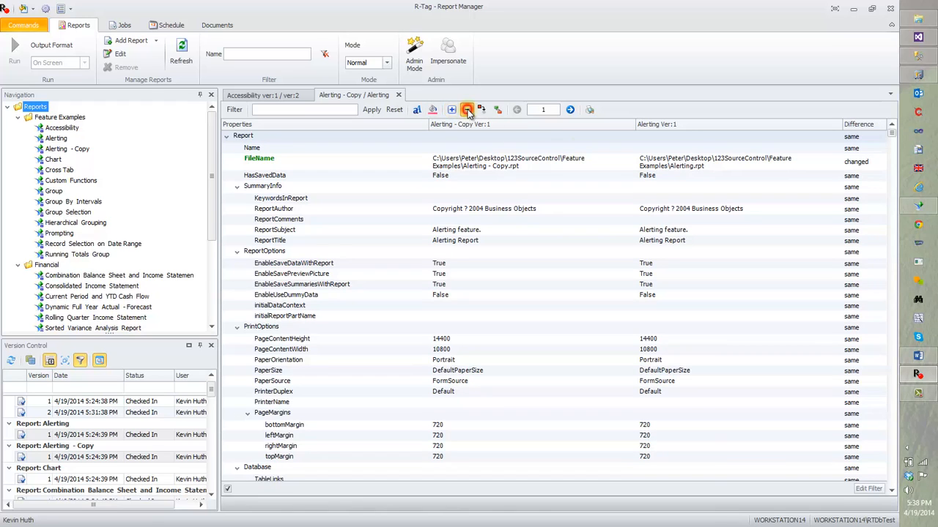
left_click(467, 110)
left_click(569, 110)
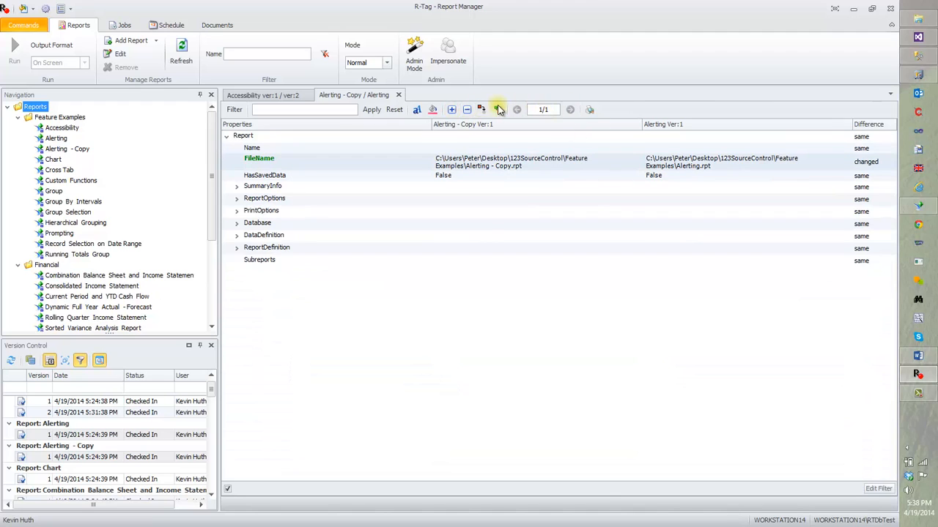